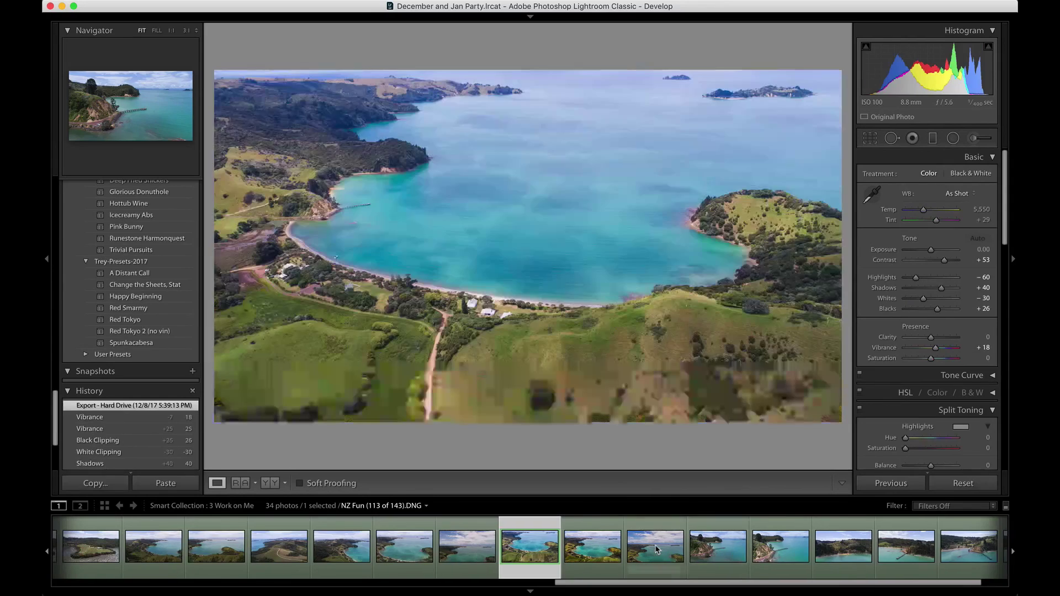
Compare the neighbouring bay photos NZ Fun (112 of 143), (113 of 143) and (114 of 143), ending on photo 112
key(Right)
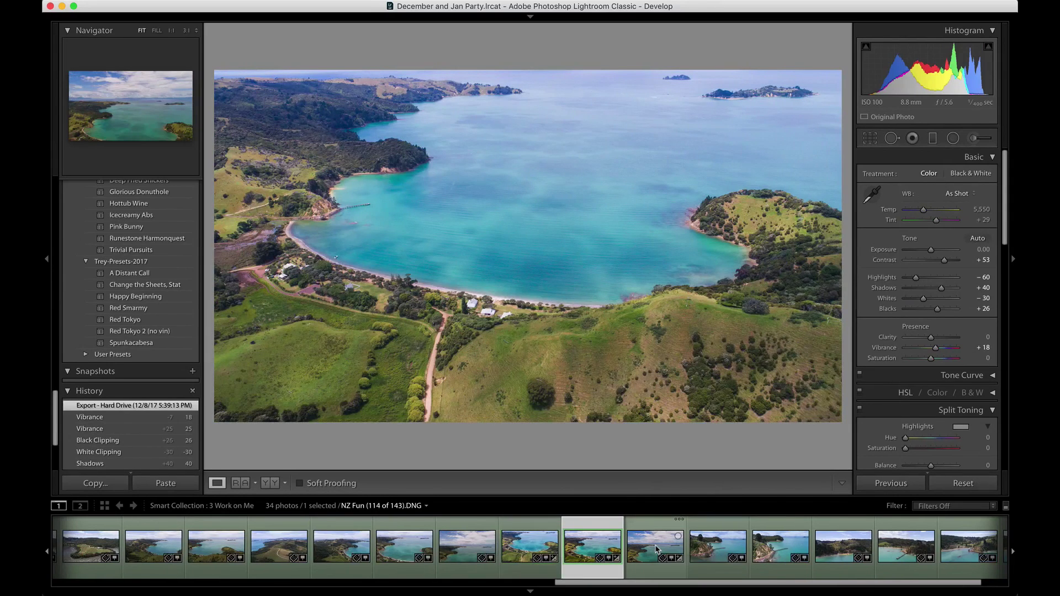
key(Right)
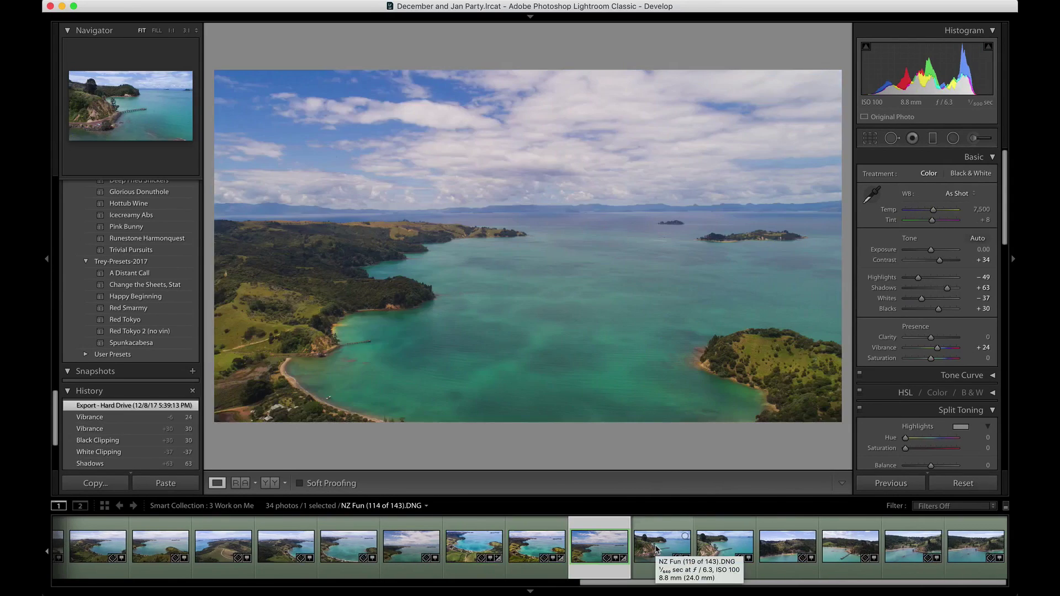
key(Left)
key(Right)
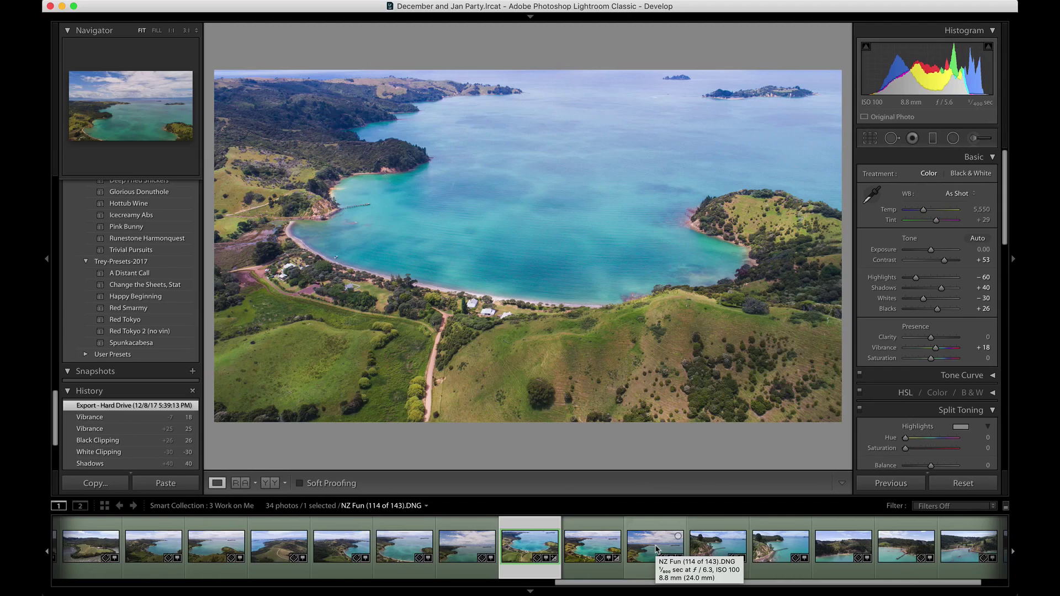
key(Right)
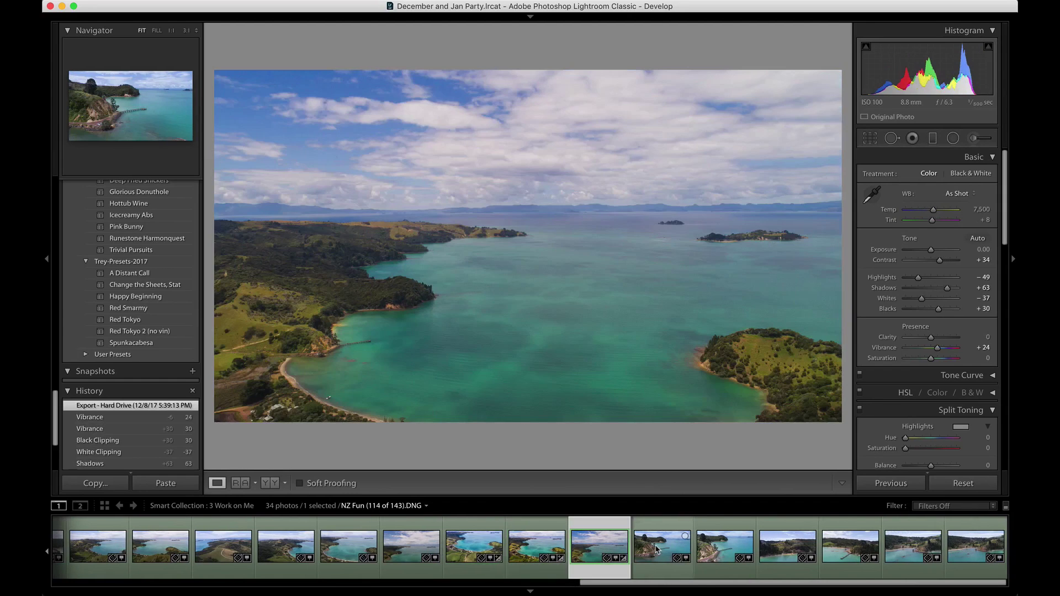
key(Left)
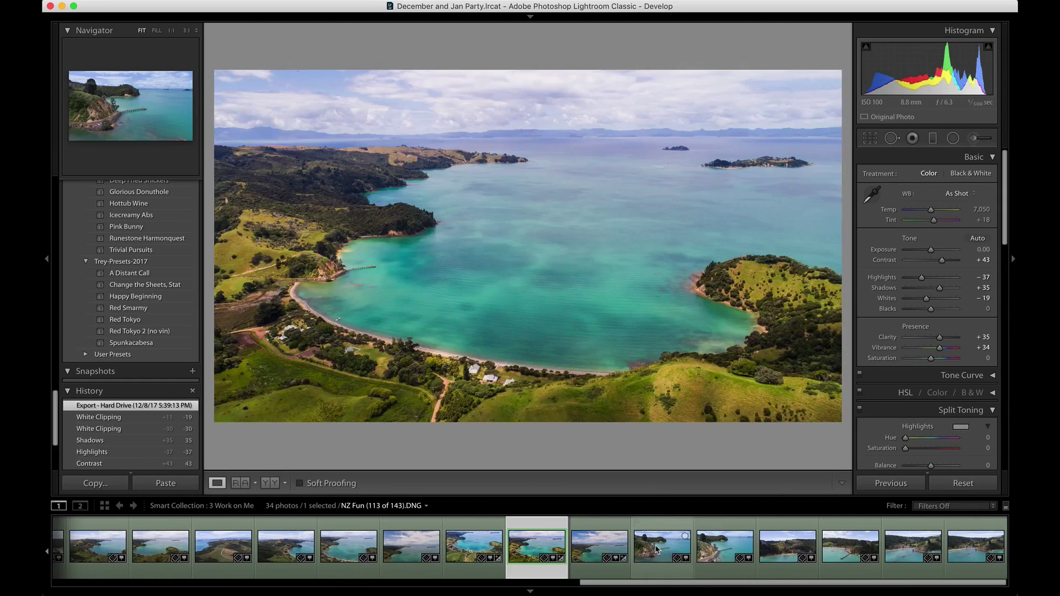
key(Left)
key(Right)
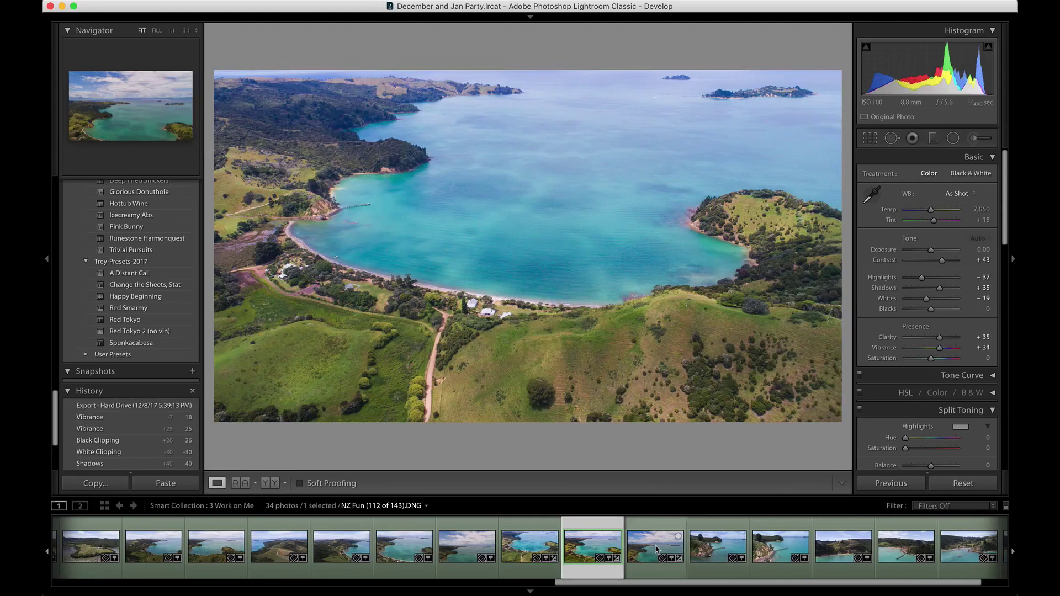
key(Left)
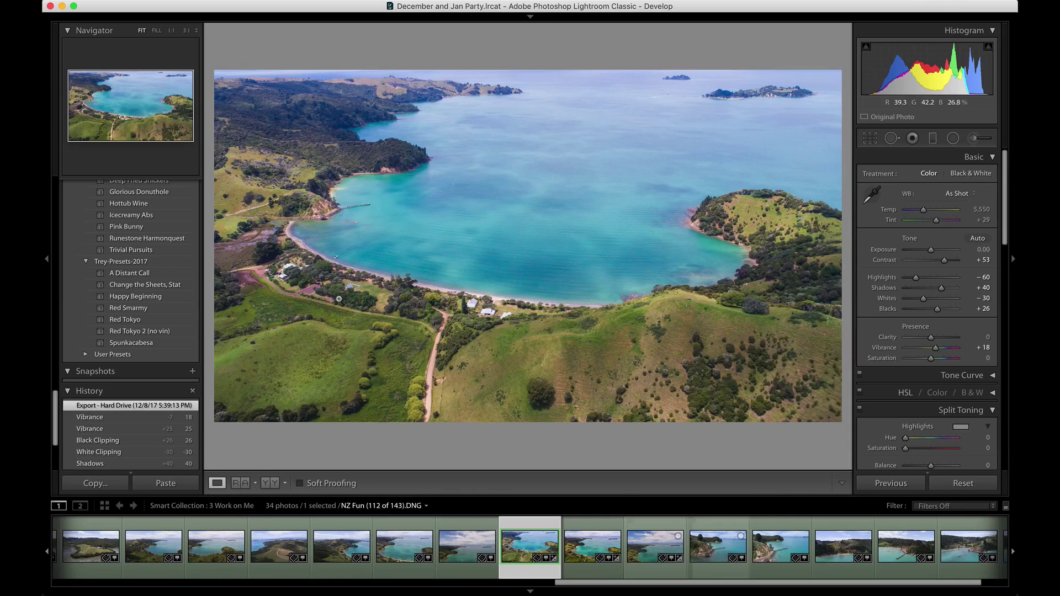
key(Right)
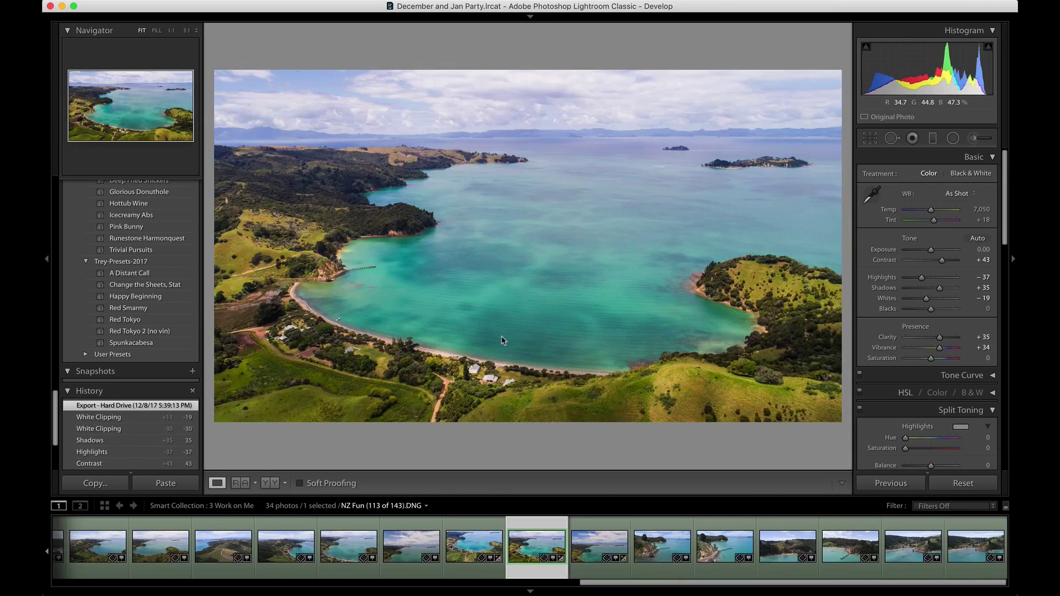
key(Right)
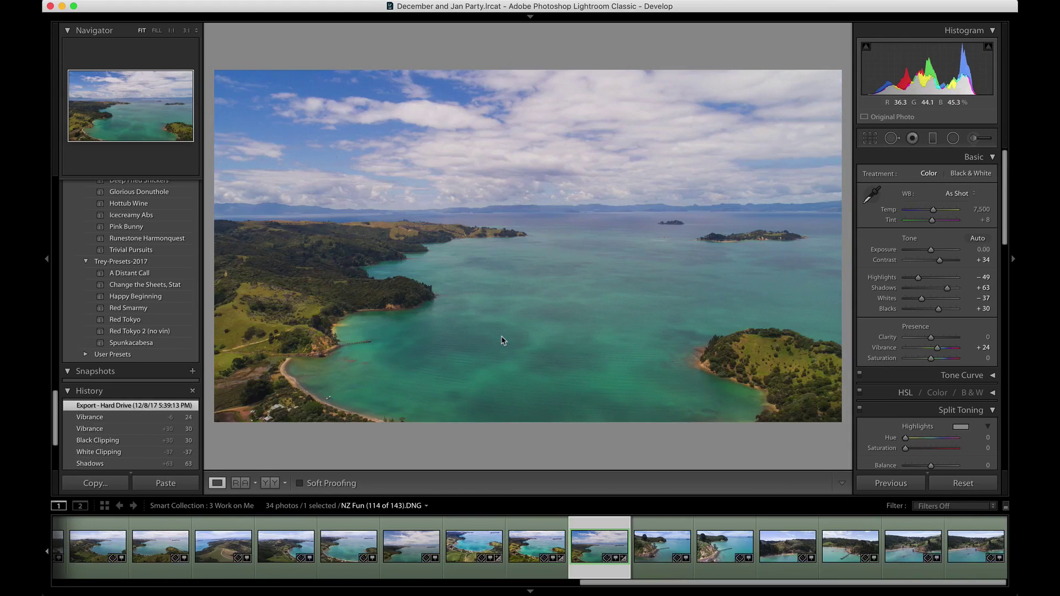
key(Left)
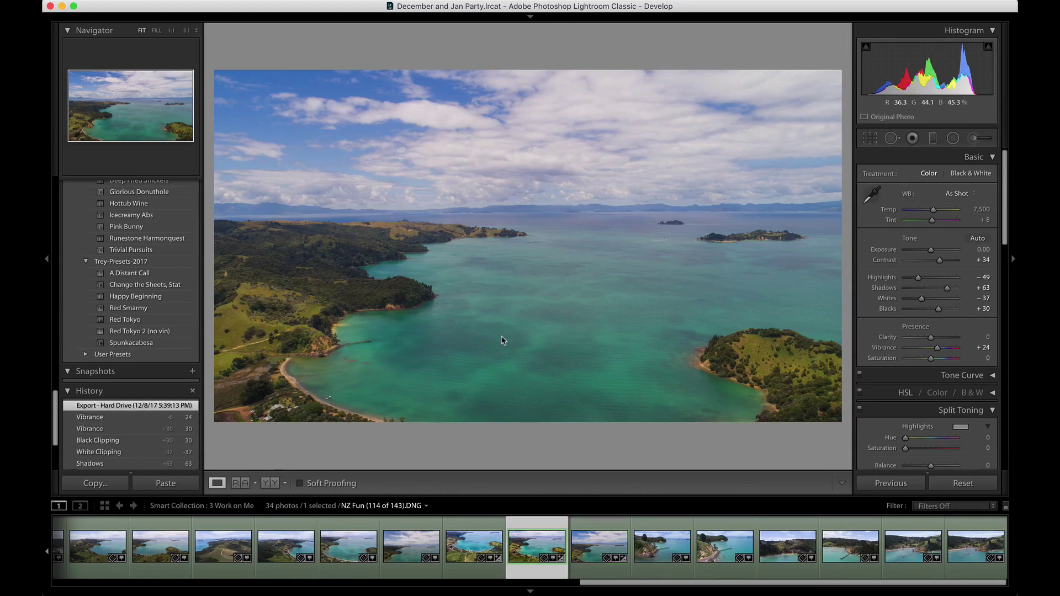
key(Left)
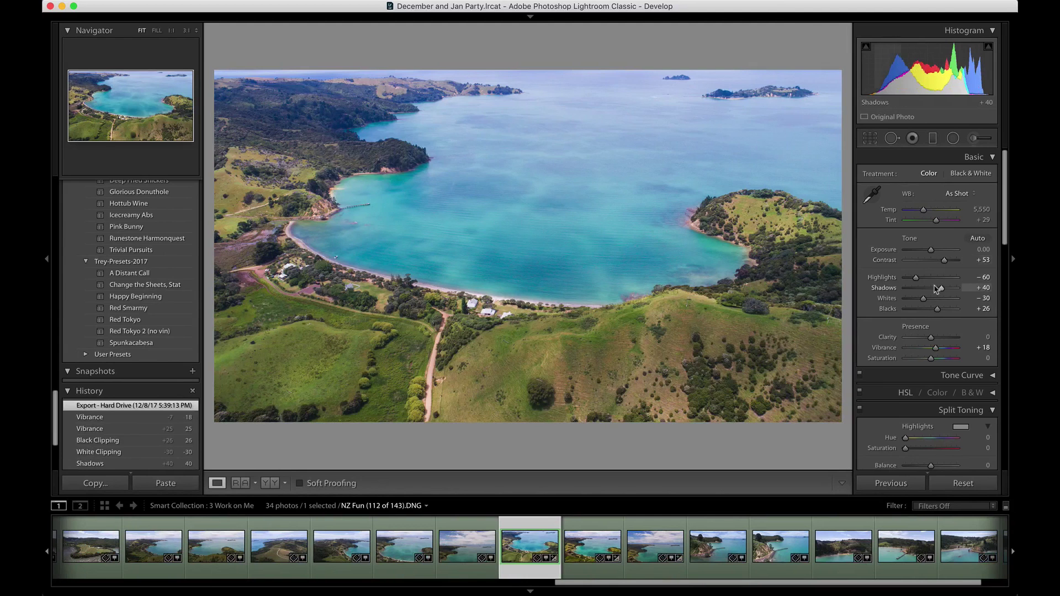
Compare the before and after versions of the photo NZ Fun (112 of 143)
key(backslash)
key(backslash)
key(backslash)
key(backslash)
key(backslash)
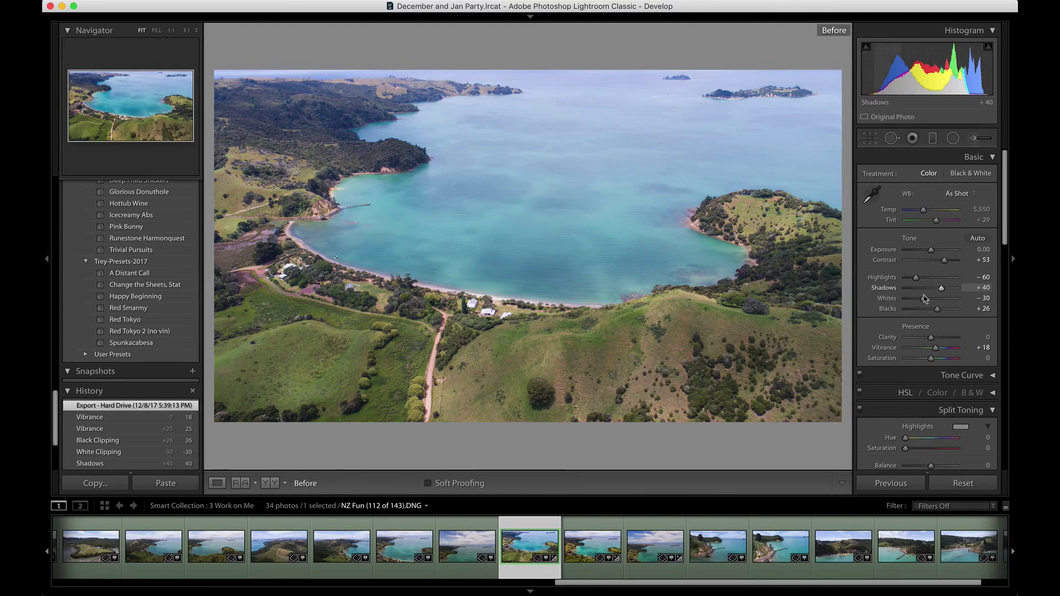
Review photos 113 and 114 of the bay sequence again, then return to photo 112
click(594, 541)
click(644, 550)
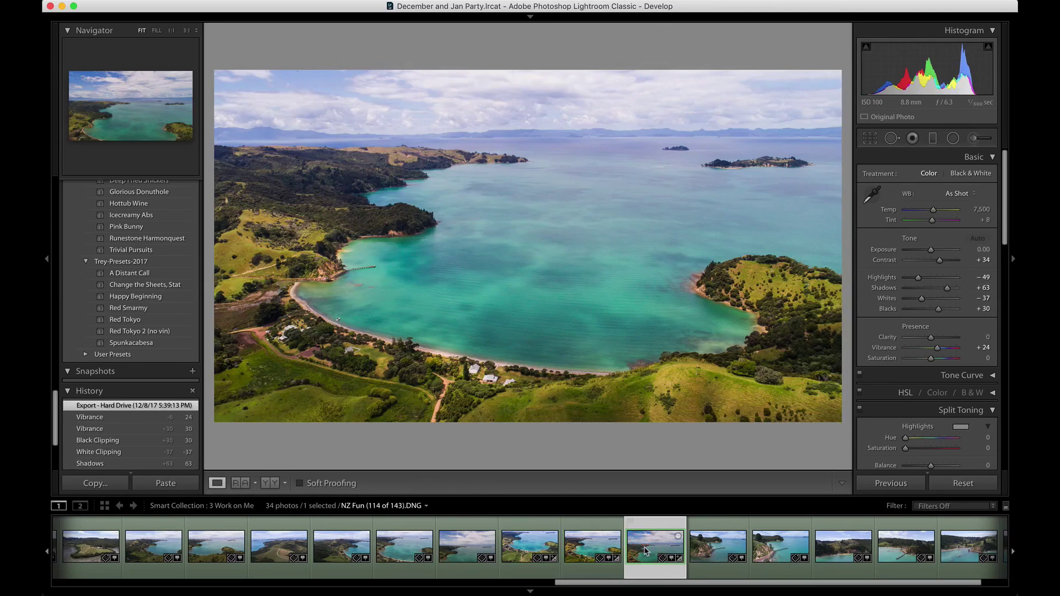
click(593, 547)
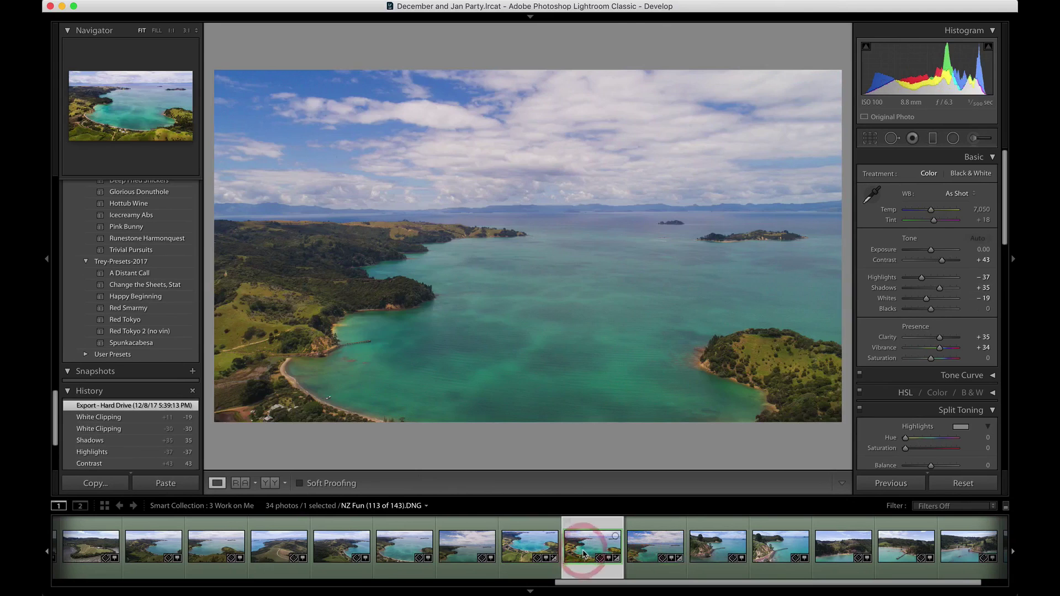
click(530, 544)
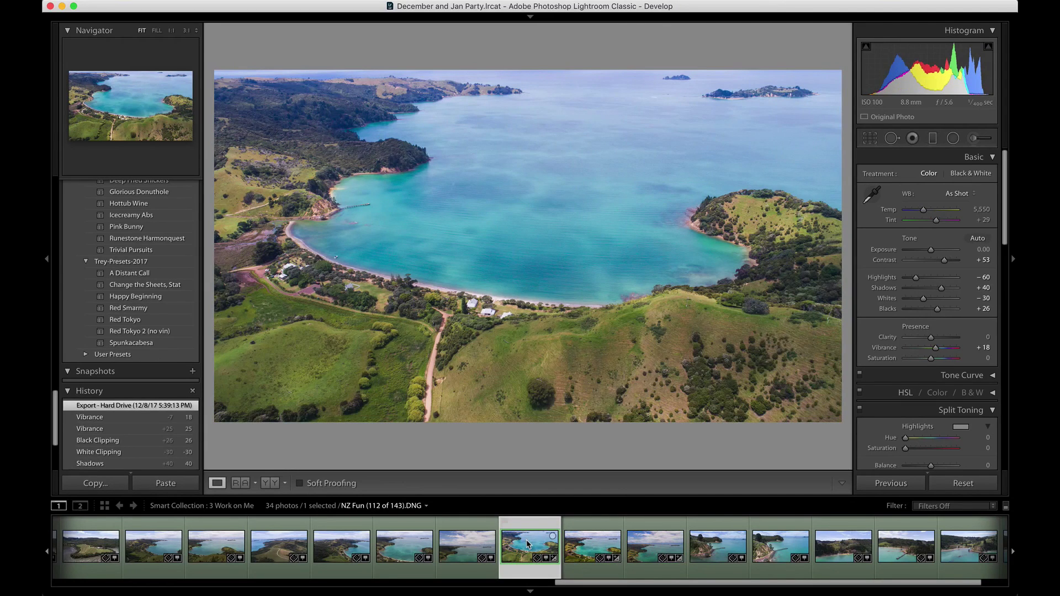
Switch to Adobe Bridge and preview NZ Fun (113 of 143).tif from the Aurora Me folder at full screen
mouse_move(436, 583)
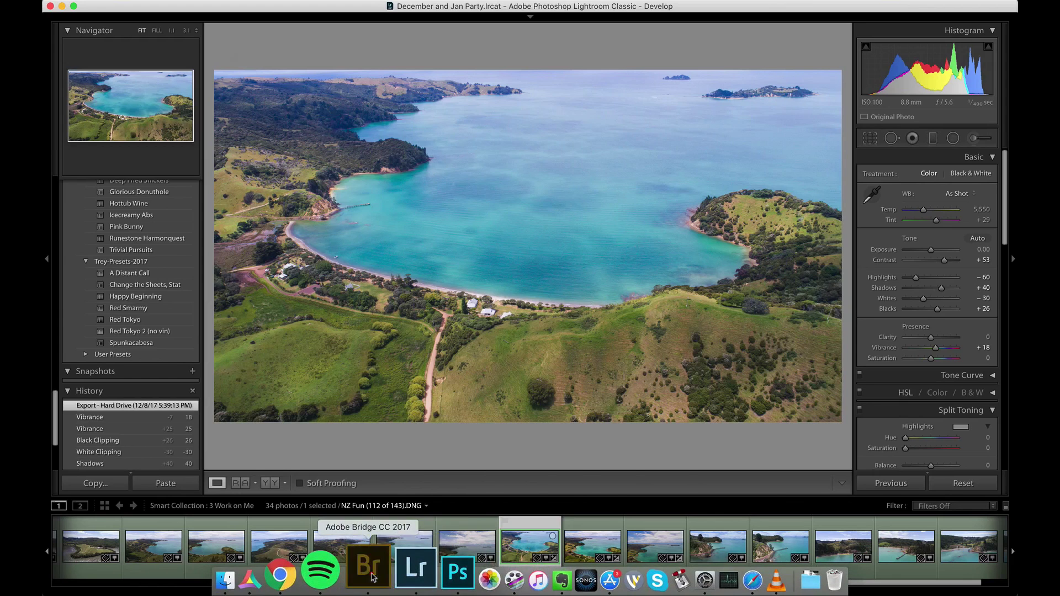
click(369, 574)
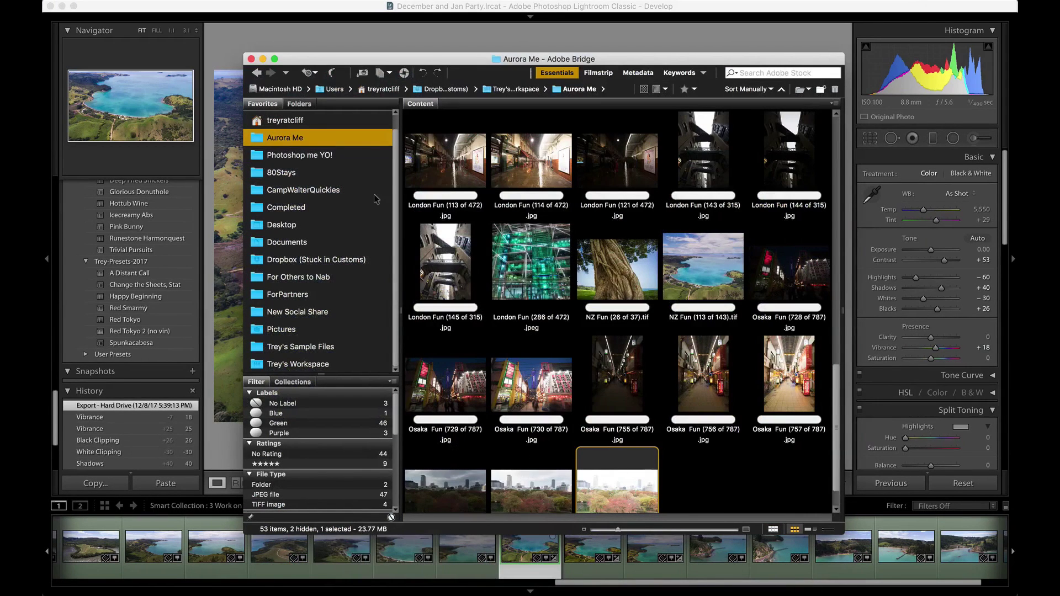
click(679, 210)
click(692, 254)
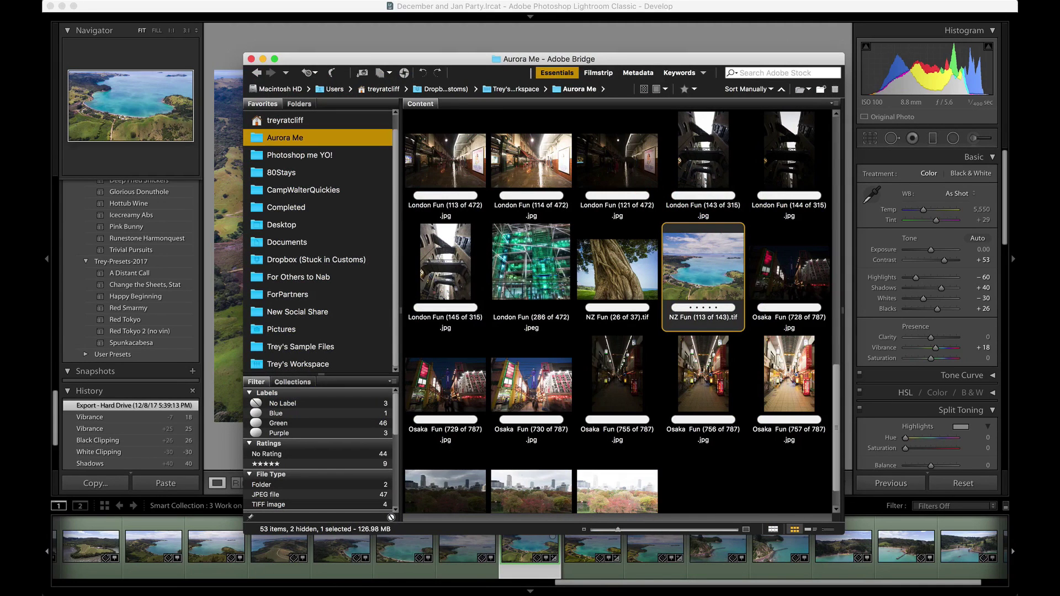
key(space)
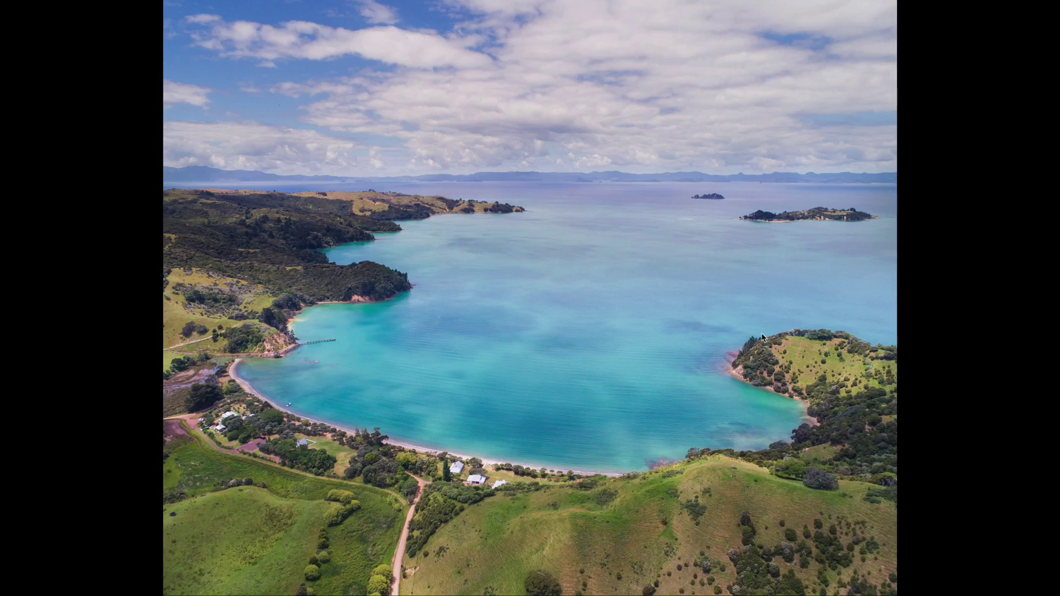
key(space)
Switch to Aurora HDR and repeatedly compare the bay panorama with its unedited original
key(super+Tab)
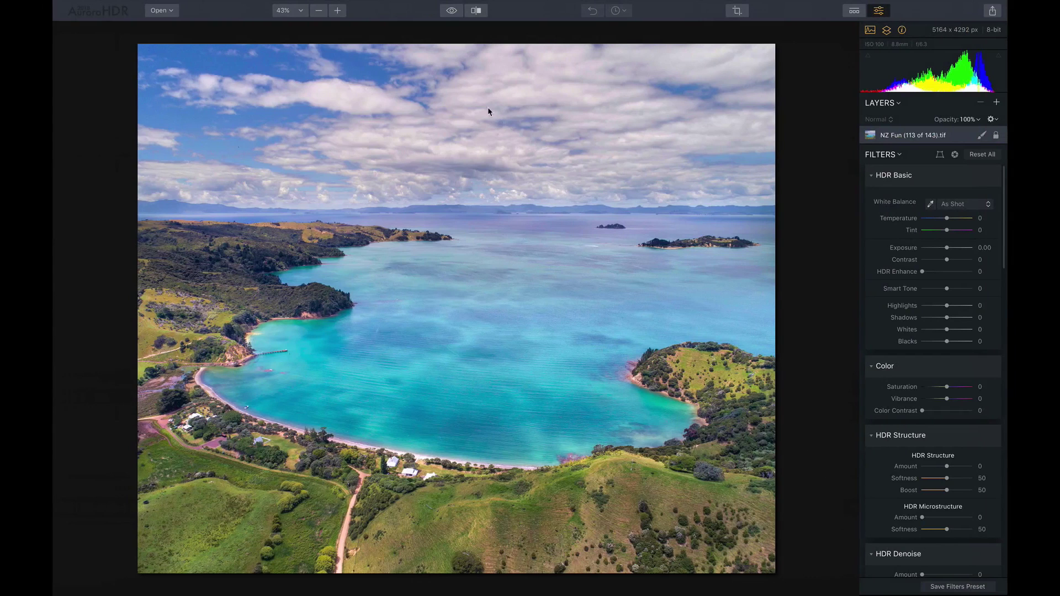
click(452, 12)
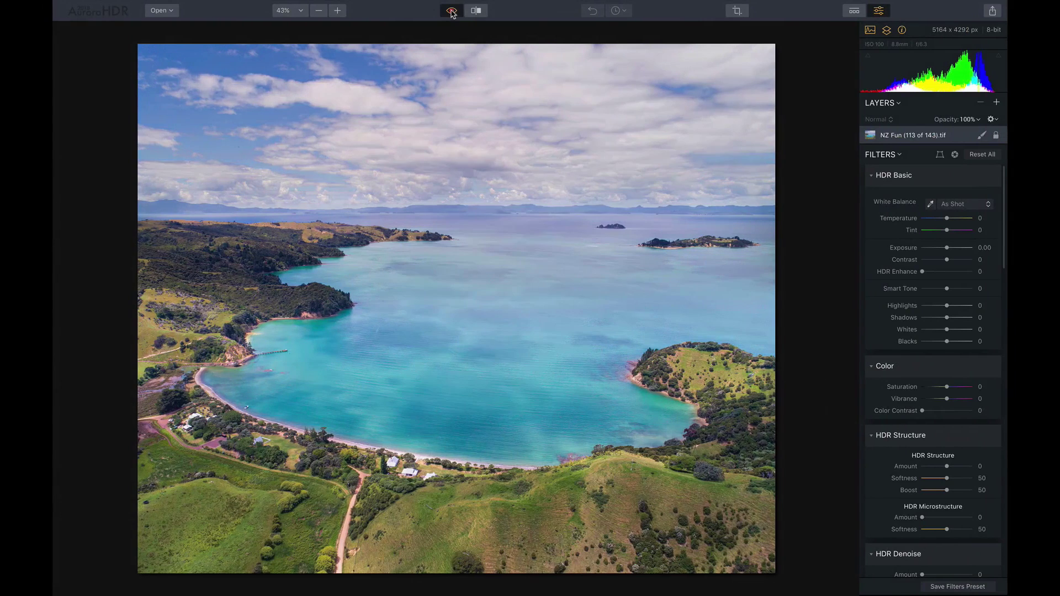
click(452, 11)
click(451, 12)
click(452, 12)
click(452, 12)
click(452, 11)
click(451, 12)
click(451, 12)
click(452, 11)
click(452, 12)
click(452, 11)
click(452, 12)
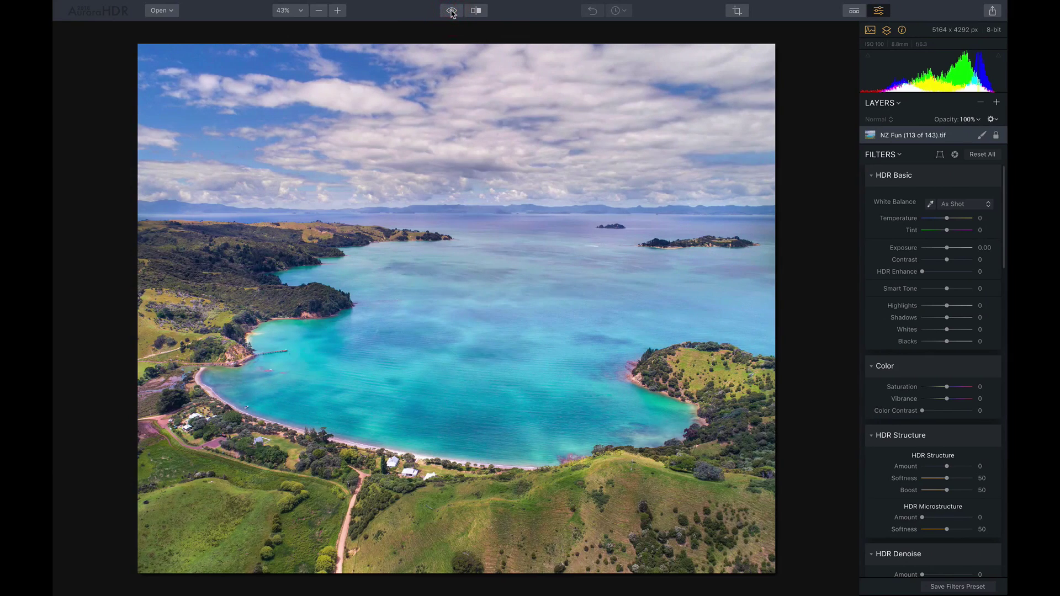
click(452, 11)
click(451, 12)
click(452, 12)
click(452, 11)
Add a new adjustment layer and slightly raise its Contrast and HDR Enhance
click(997, 104)
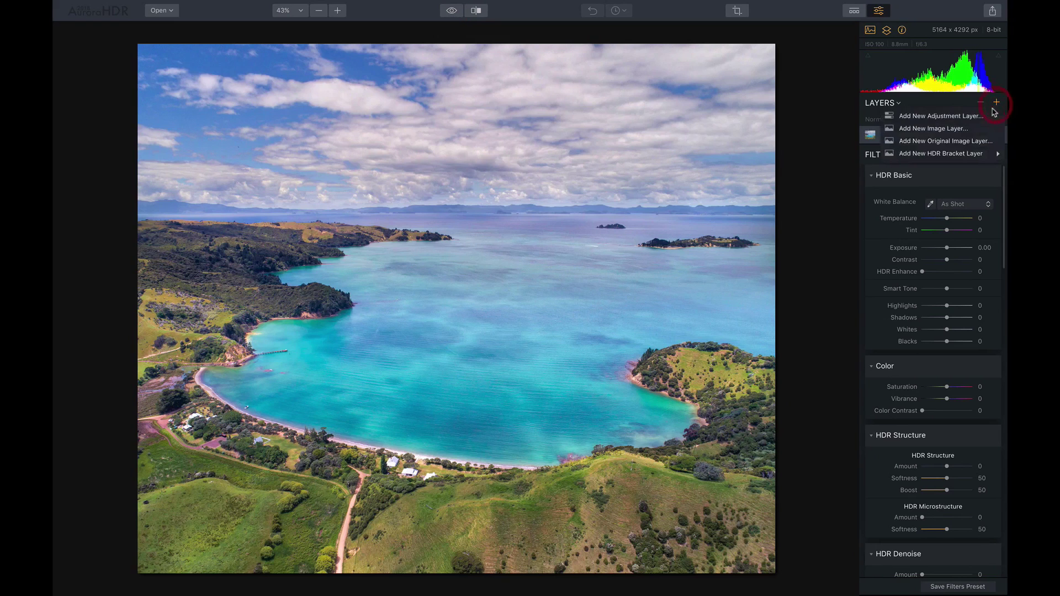
click(989, 112)
drag(948, 277, 970, 307)
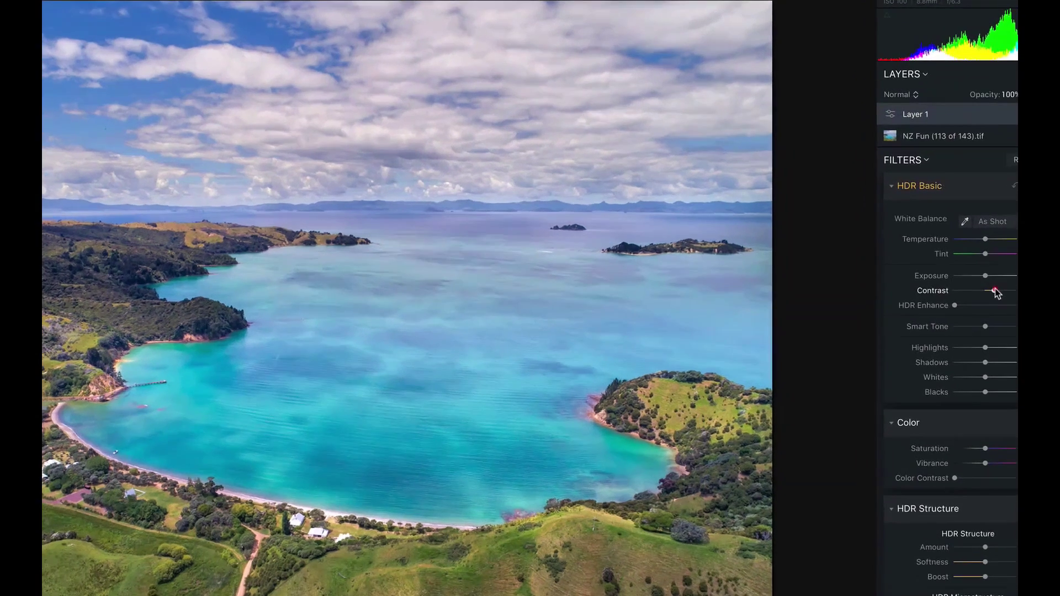
click(979, 307)
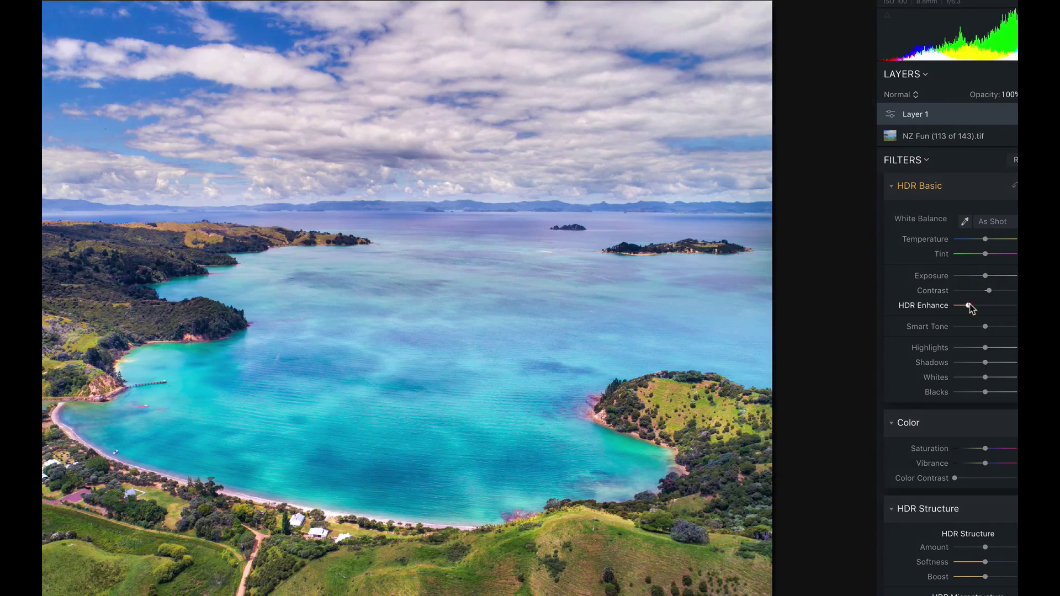
Set Layer 1's HDR Structure amount to 16 and softness to 65, and its HDR Denoise amount to 41
drag(985, 548, 996, 548)
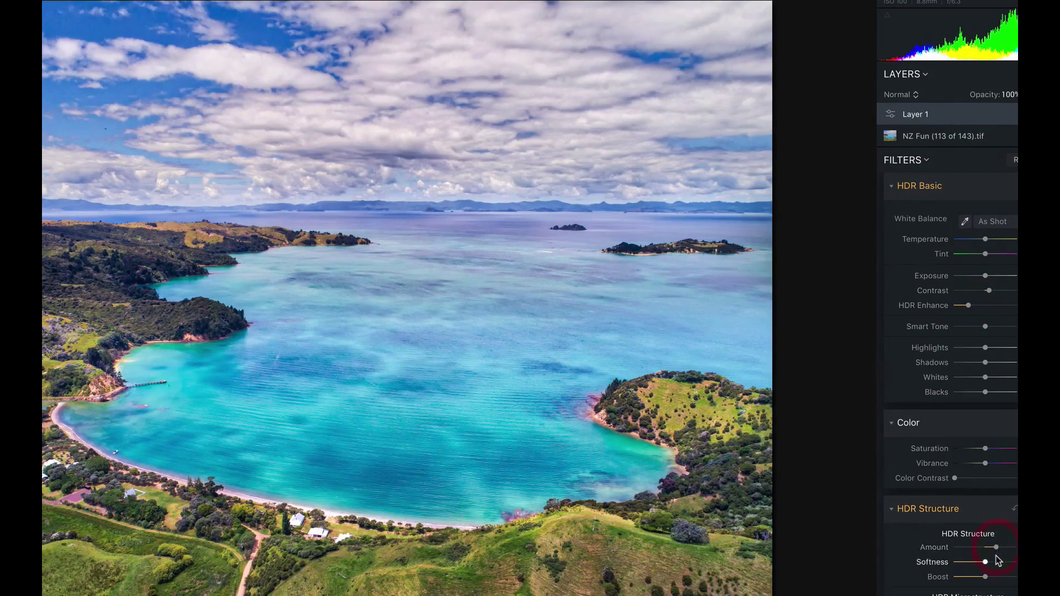
drag(996, 548, 980, 537)
scroll(989, 549, down, 5)
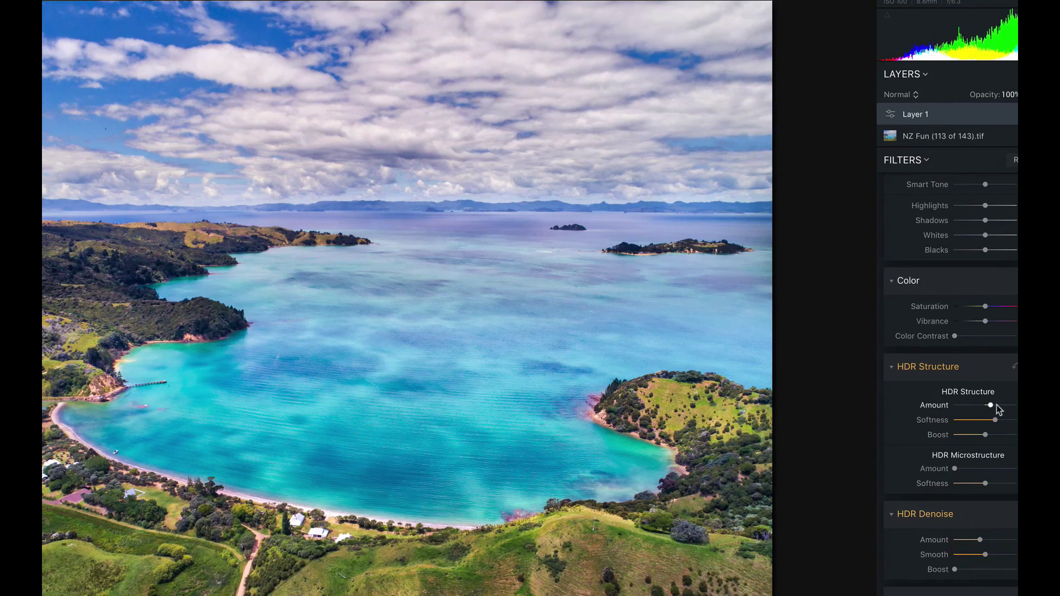
Reduce Layer 1's saturation to -26 and limit the layer to the sky by painting a mask with a size 196 brush
drag(985, 307, 978, 307)
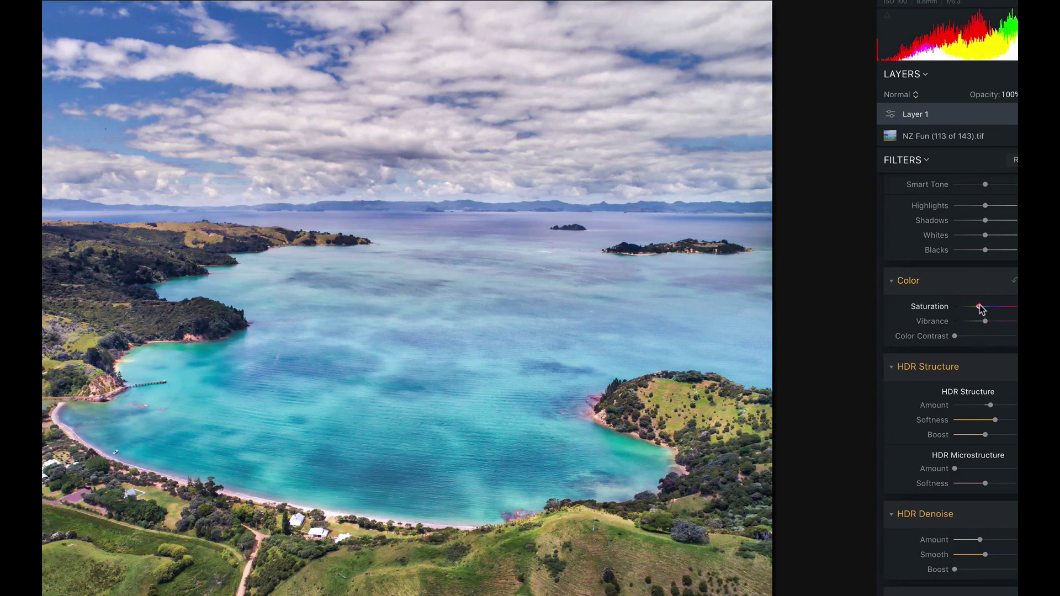
drag(987, 311, 983, 311)
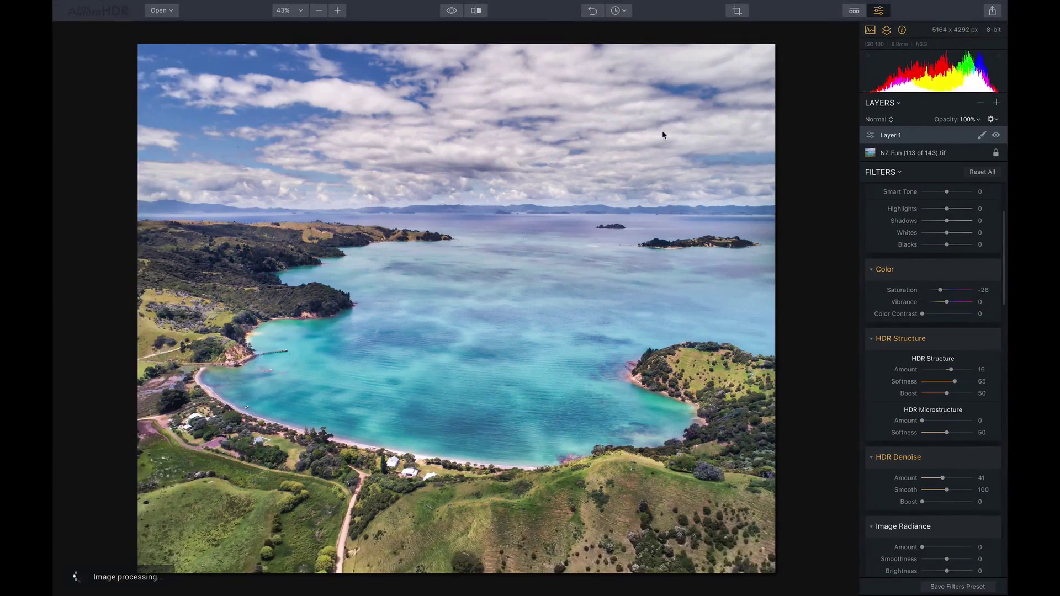
key(b)
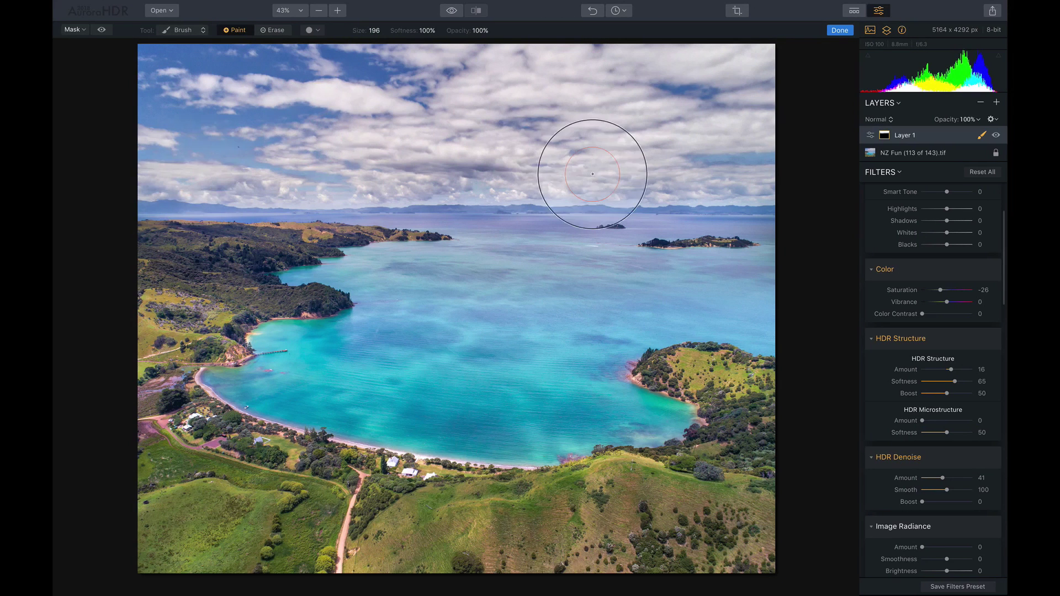
click(841, 31)
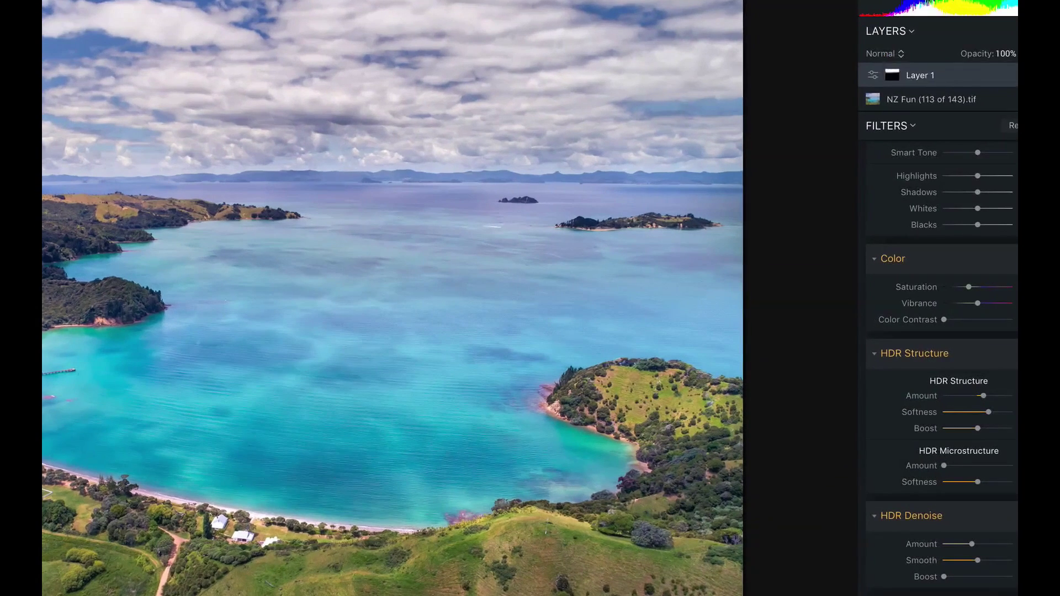
Add a second adjustment layer above Layer 1 and slightly raise its Vibrance
click(997, 103)
click(950, 49)
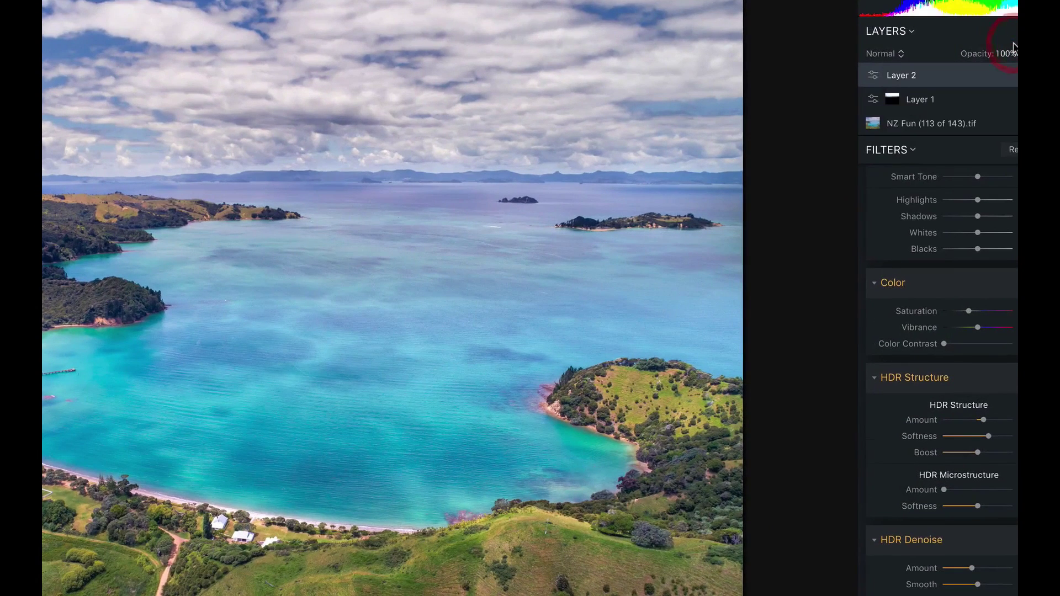
click(991, 329)
drag(991, 328, 982, 327)
scroll(981, 330, up, 4)
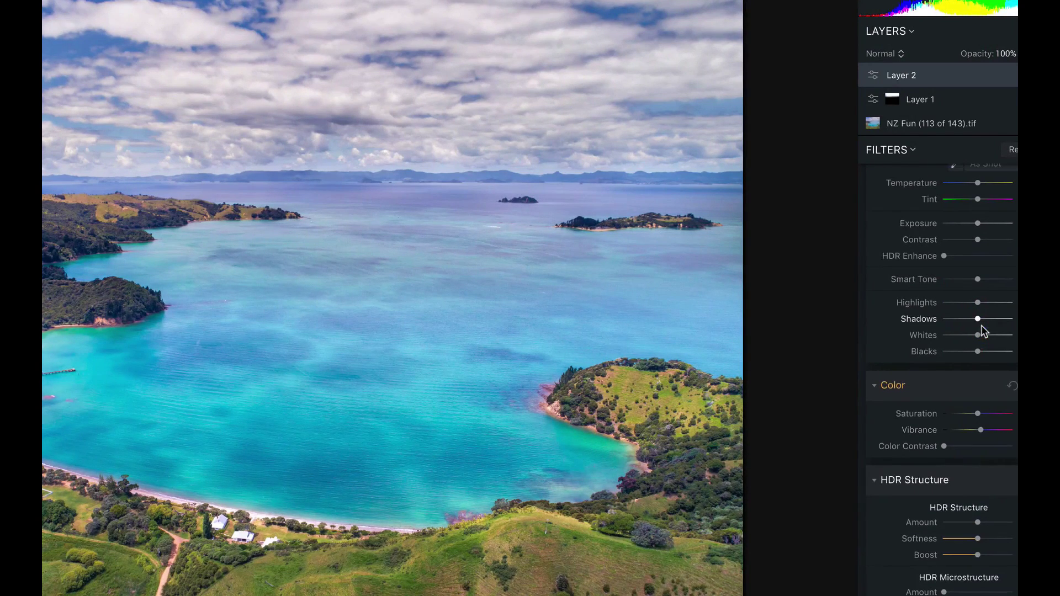
Raise Layer 2's HDR Enhance and HDR Structure amount slightly, postponing the iCloud connection alert
click(968, 256)
scroll(966, 287, down, 6)
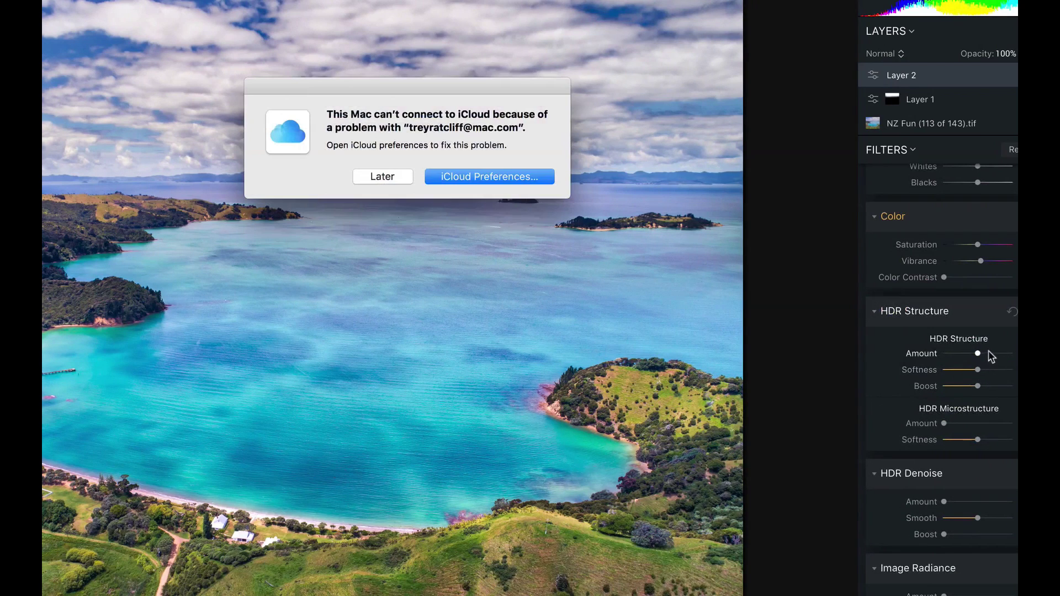
click(399, 176)
drag(988, 352, 983, 355)
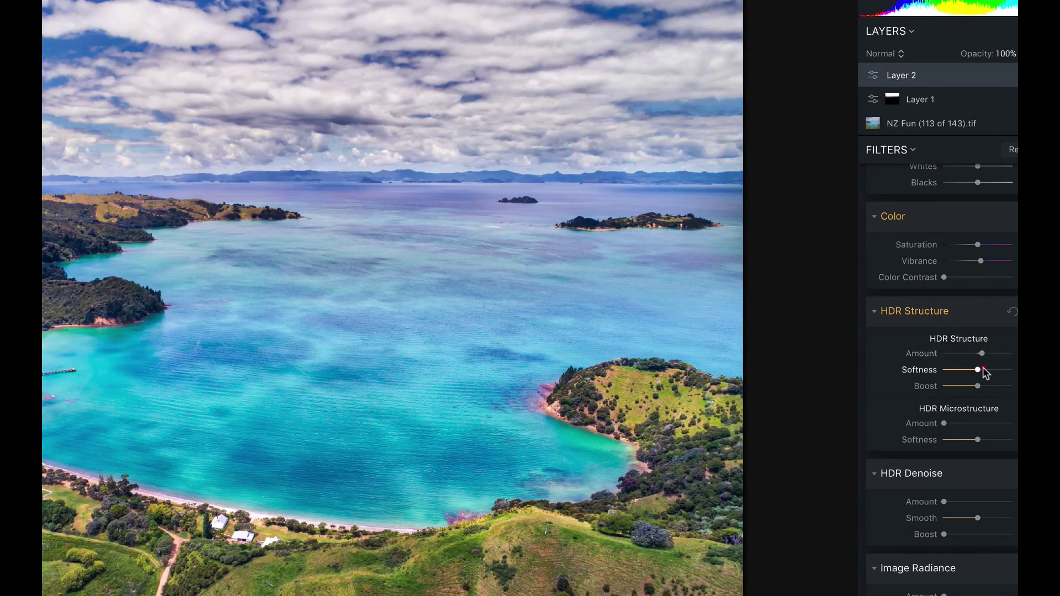
Raise Layer 2's Image Radiance amount and its shadows to a little over a third of their range
click(982, 355)
scroll(982, 359, down, 5)
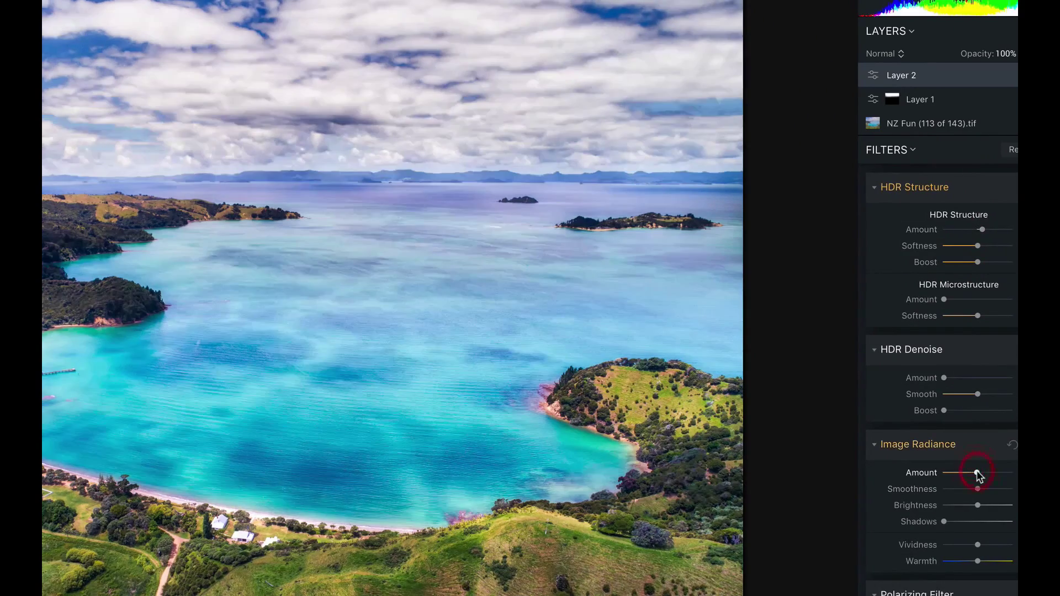
drag(946, 473, 971, 473)
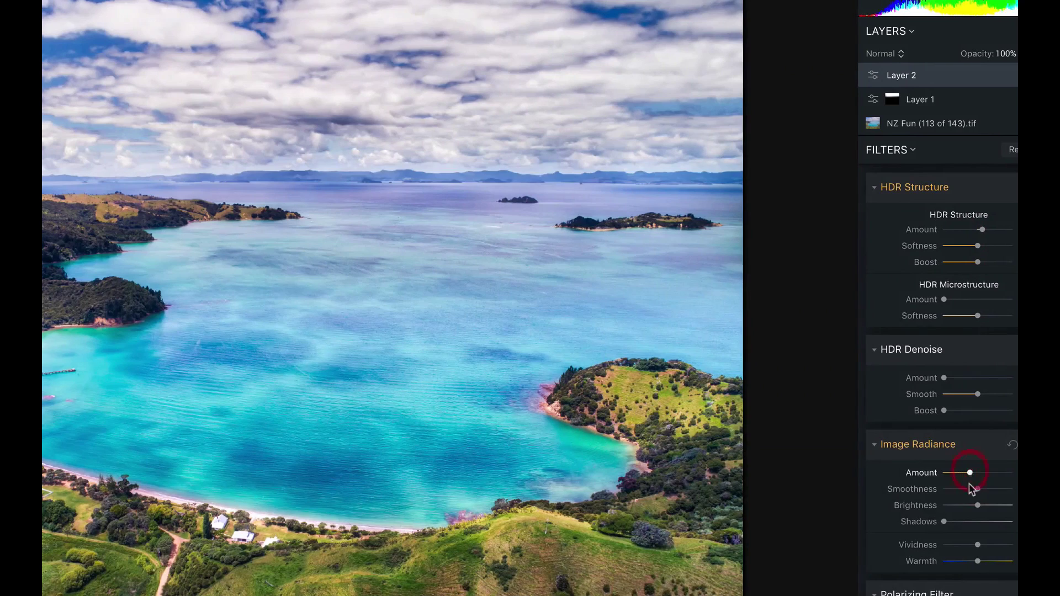
click(971, 521)
mouse_move(967, 522)
mouse_down()
mouse_move(959, 519)
mouse_move(968, 520)
mouse_up()
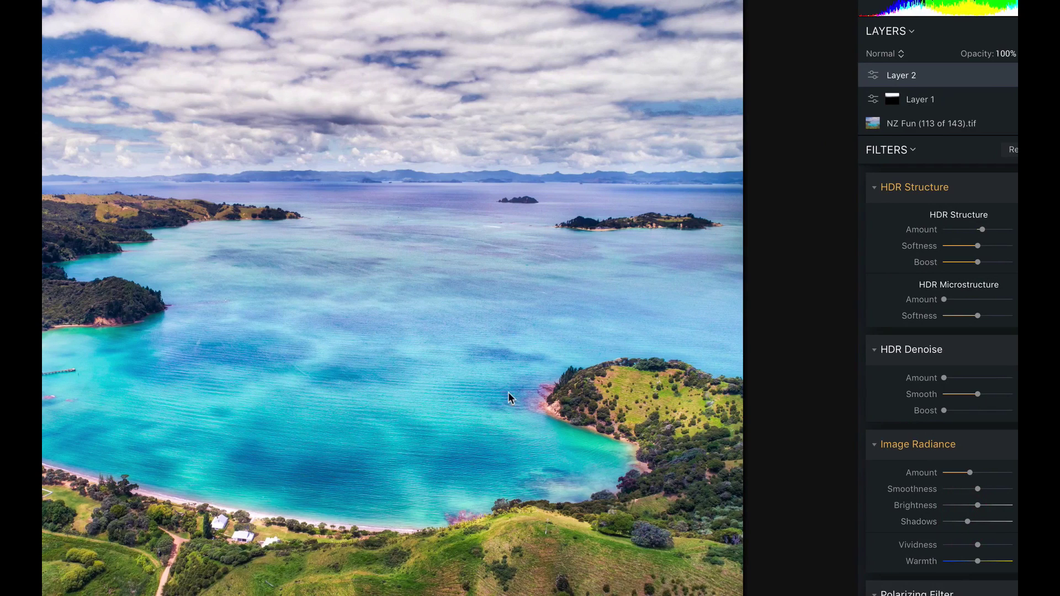
Limit Layer 2 to the water by painting a mask over the turquoise bay with a large brush
key(b)
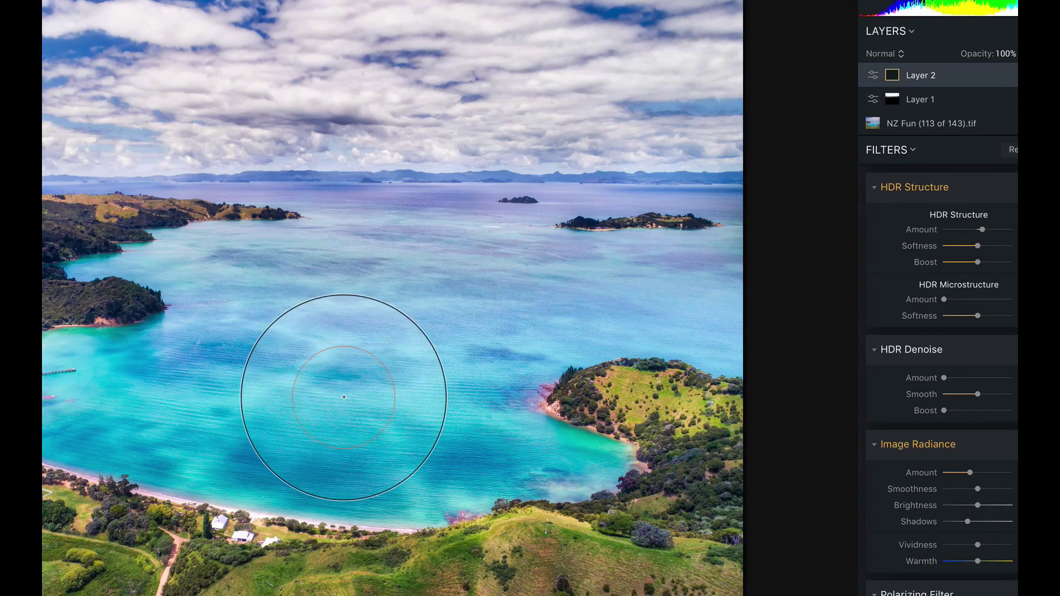
drag(415, 407, 142, 391)
mouse_move(445, 353)
mouse_down()
mouse_move(253, 303)
mouse_move(530, 310)
mouse_move(477, 437)
mouse_up()
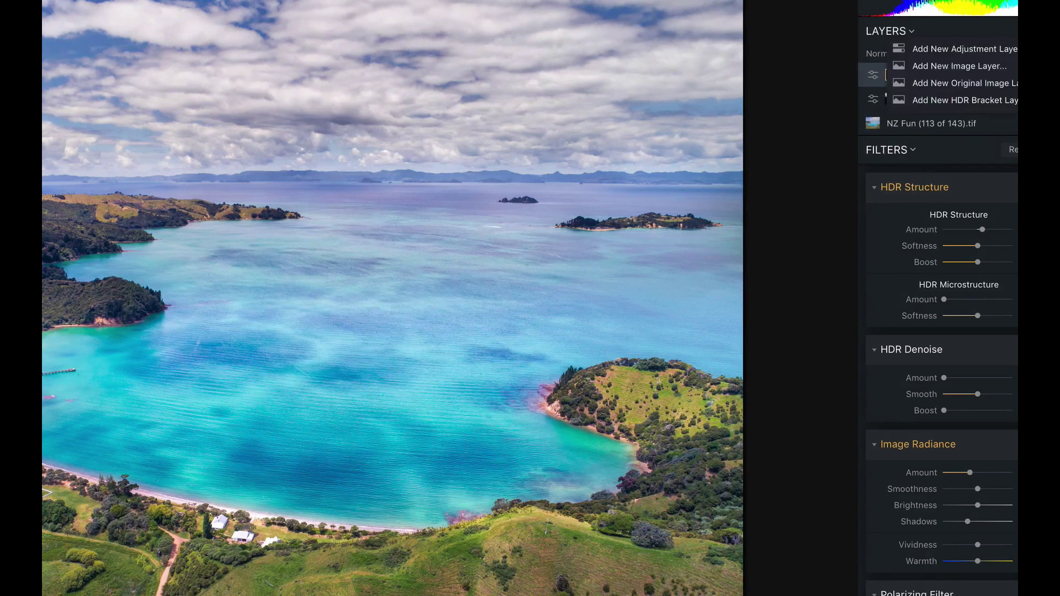
Add a third adjustment layer above Layer 2 and set its Image Radiance amount to 59
click(997, 49)
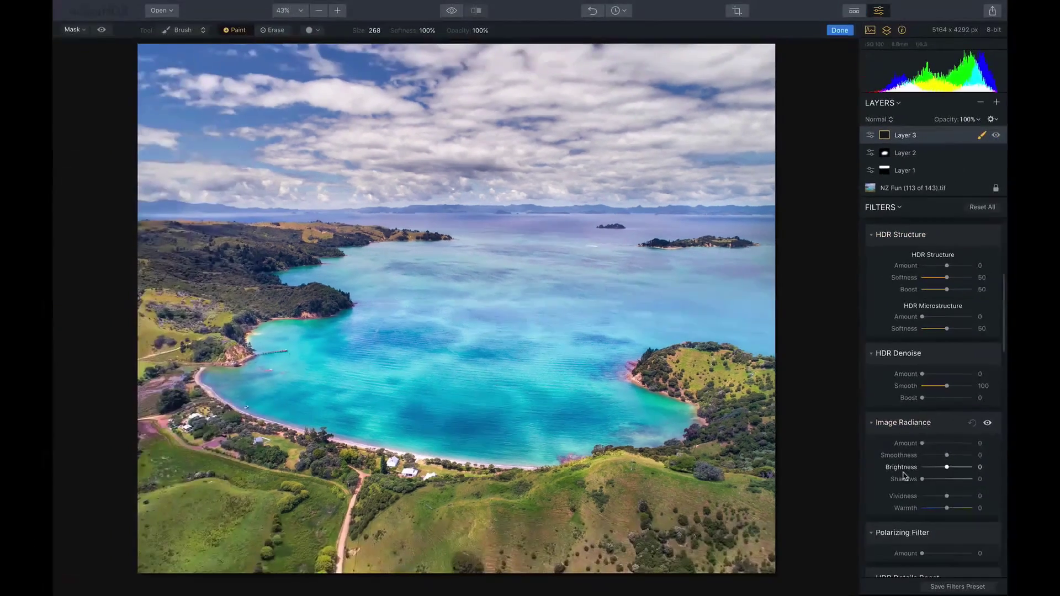
scroll(905, 476, down, 3)
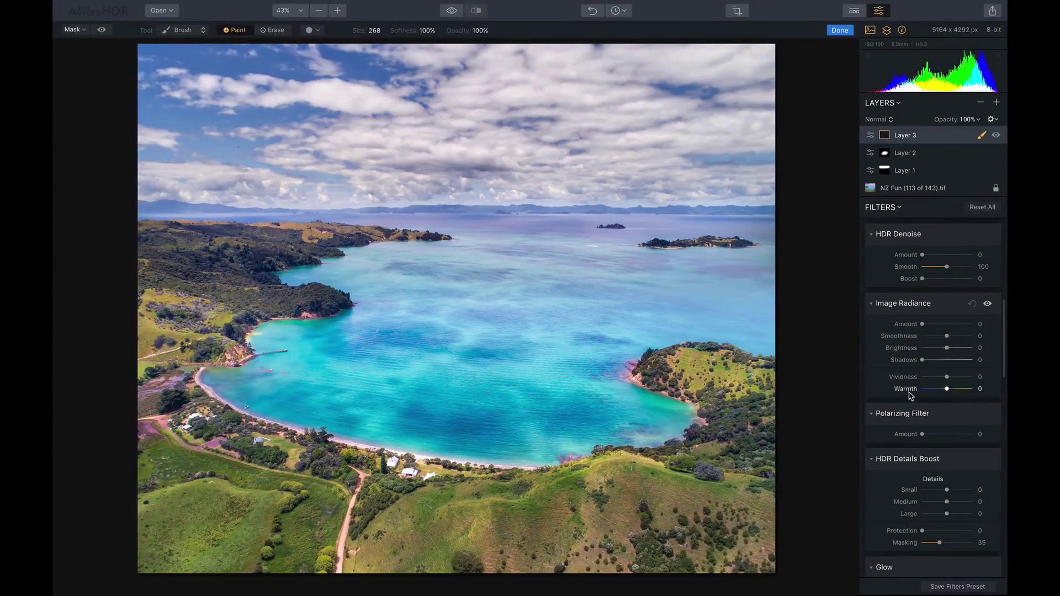
click(948, 326)
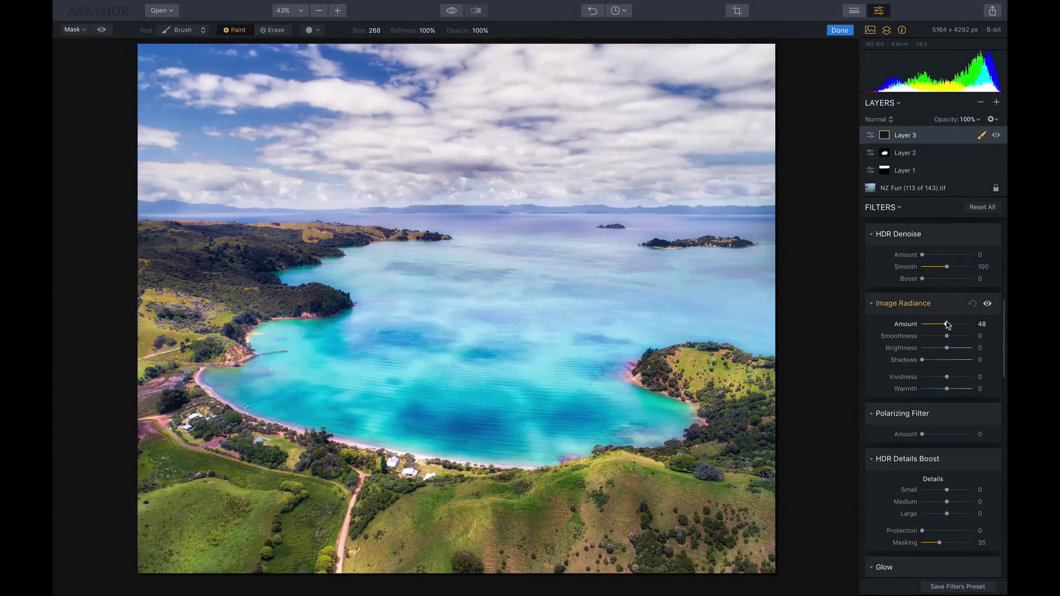
drag(953, 327, 955, 326)
Reduce the brush size to 148 and paint Layer 3's mask over the headland, foreground hills and far-side coastal land
key(bracketleft)
key(bracketleft)
key(bracketleft)
key(bracketleft)
key(bracketleft)
key(bracketleft)
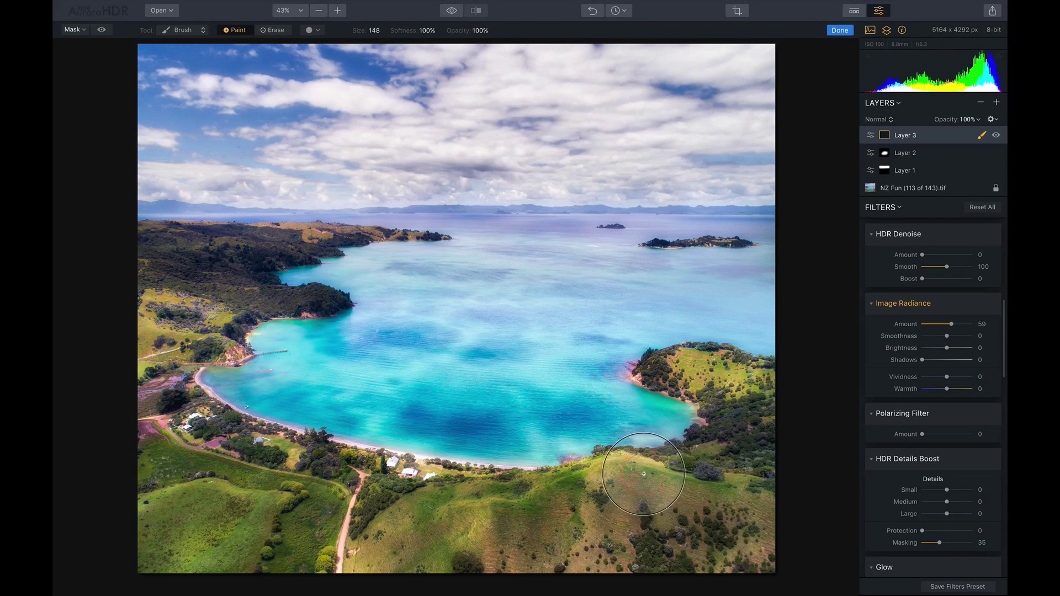
drag(700, 388, 691, 500)
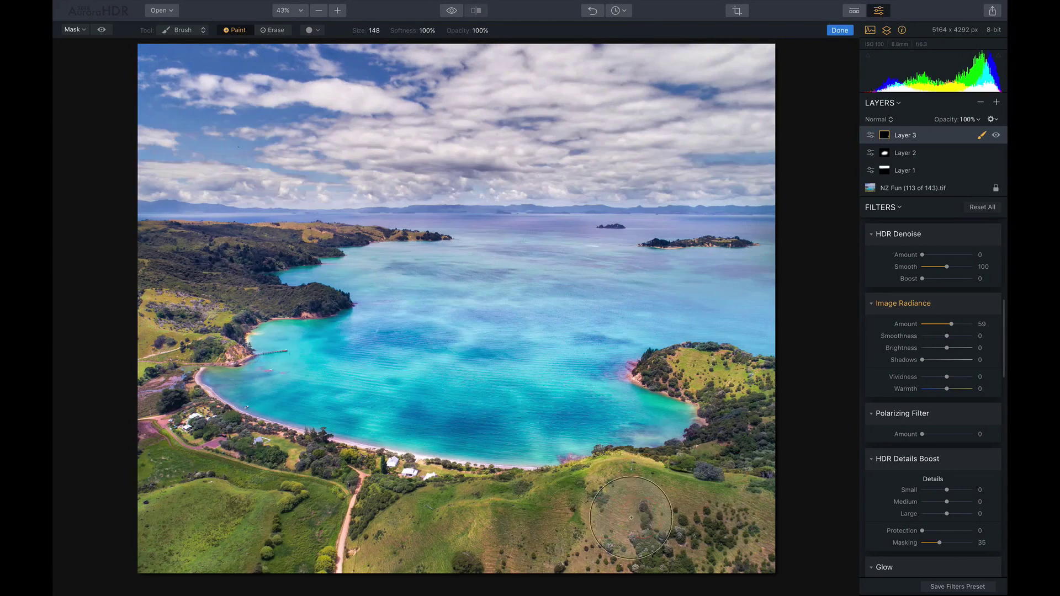
mouse_move(302, 504)
mouse_down()
mouse_move(190, 521)
mouse_move(221, 500)
mouse_move(175, 437)
mouse_move(135, 298)
mouse_move(142, 260)
mouse_move(123, 263)
mouse_up()
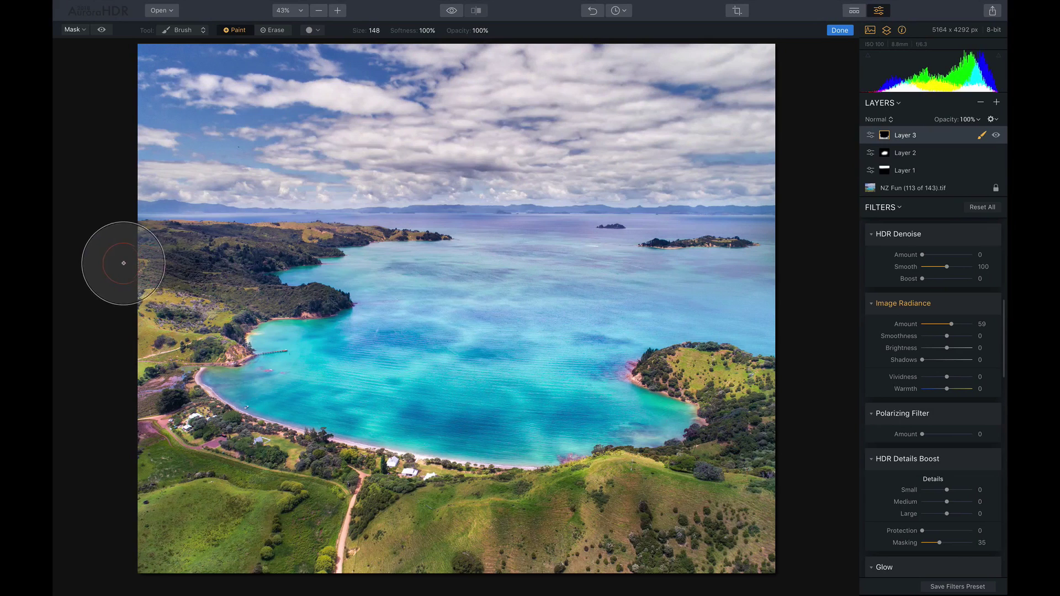
Compare the enhanced panorama with the original image several times, ending on the edited version
click(454, 11)
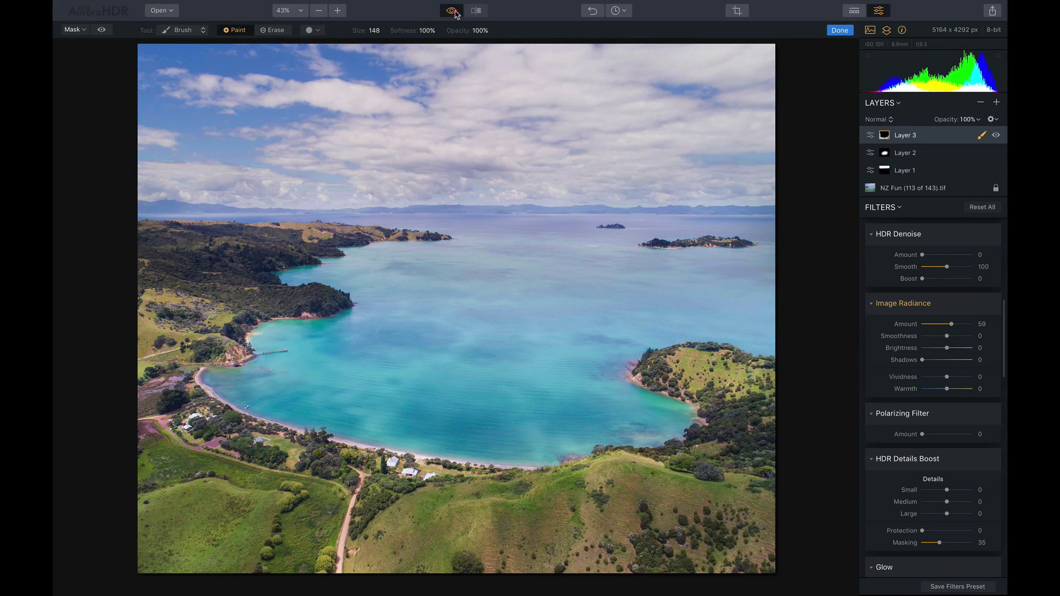
click(453, 11)
click(453, 11)
click(453, 11)
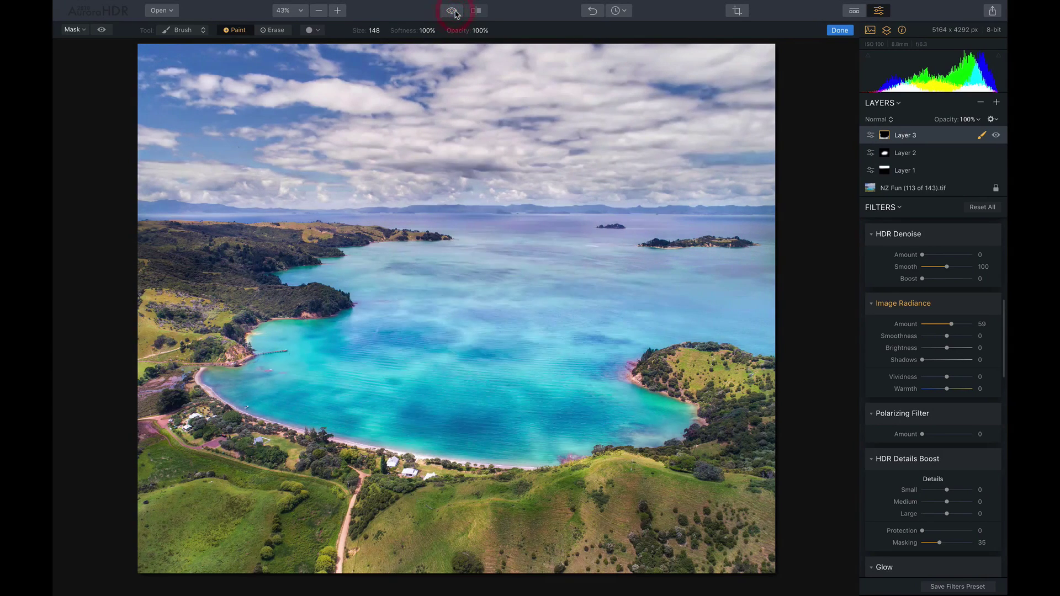
click(453, 11)
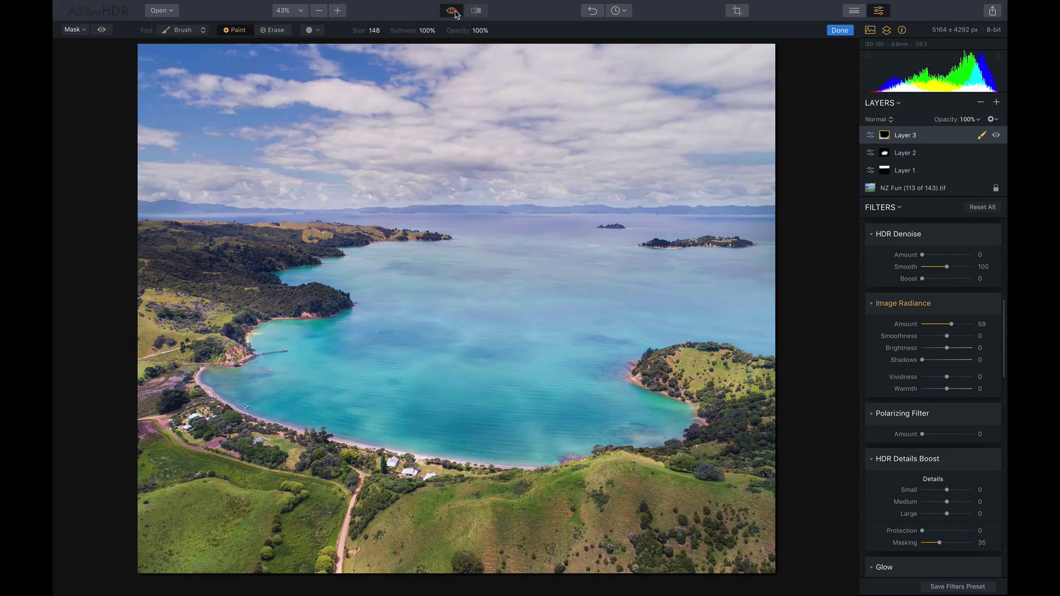
click(454, 11)
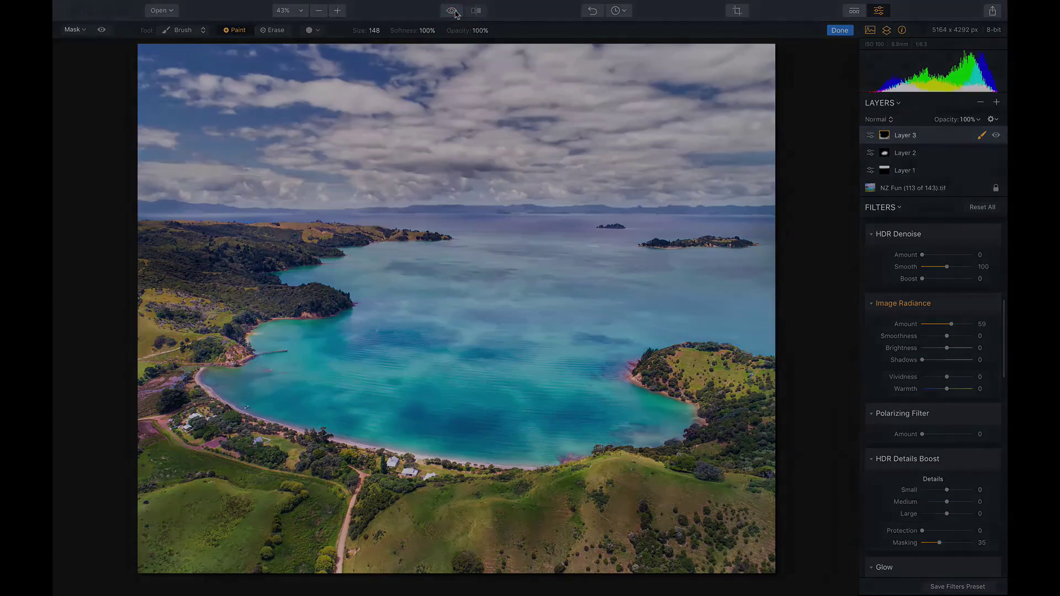